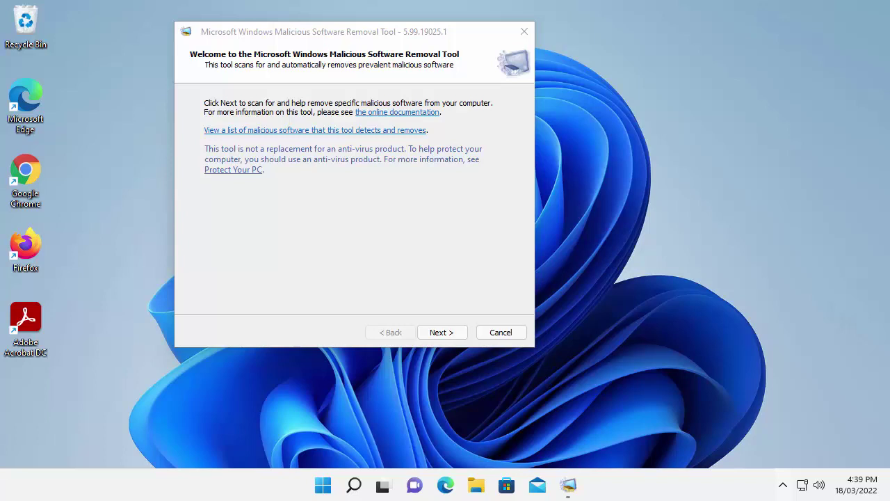
Close the old Malicious Software Removal Tool welcome window.
{"action": "key", "text": "Escape"}
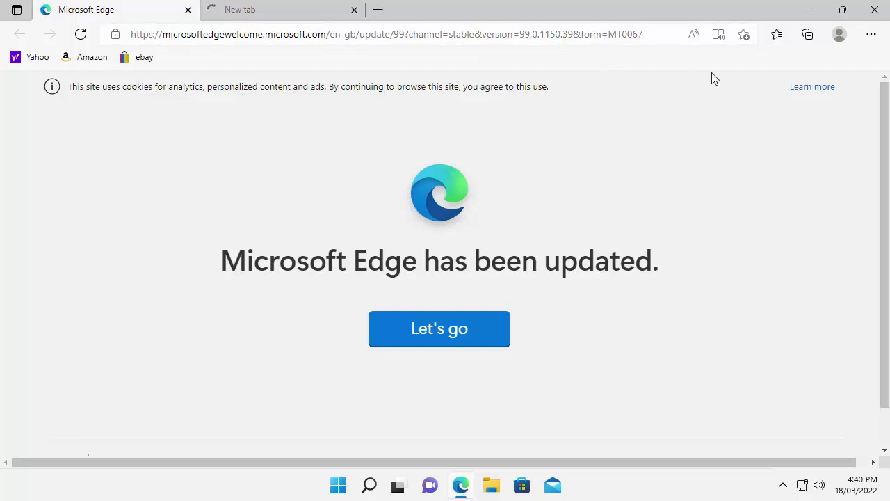
Back on the Edge update tab, replace the address with the details.aspx?id=9905 download page URL.
{"action": "left_click", "coordinate": [252, 12]}
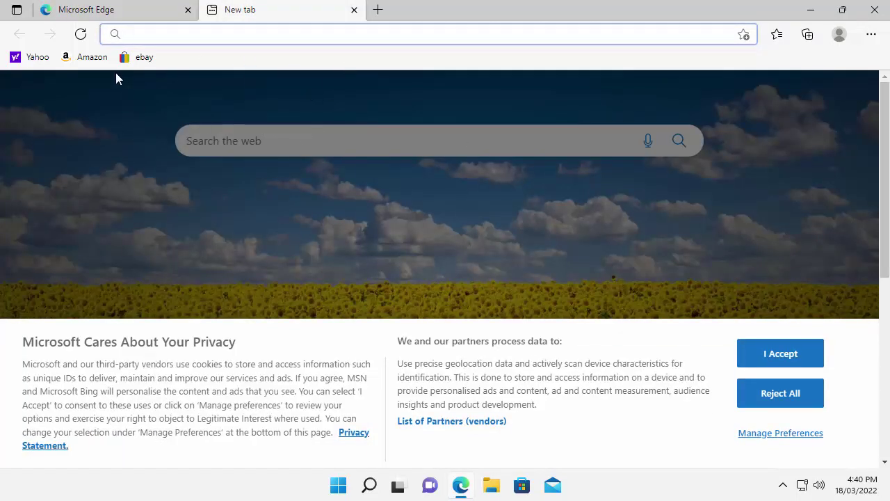
{"action": "left_click", "coordinate": [142, 16]}
{"action": "left_click", "coordinate": [211, 38]}
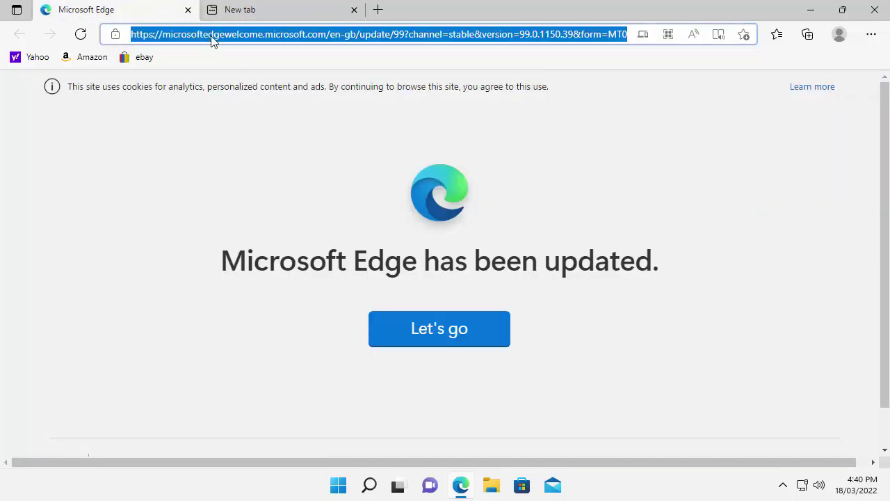
{"action": "key", "text": "BackSpace"}
{"action": "type", "text": "https://www.microsoft.com/en-us/download/details.aspx?id=9905"}
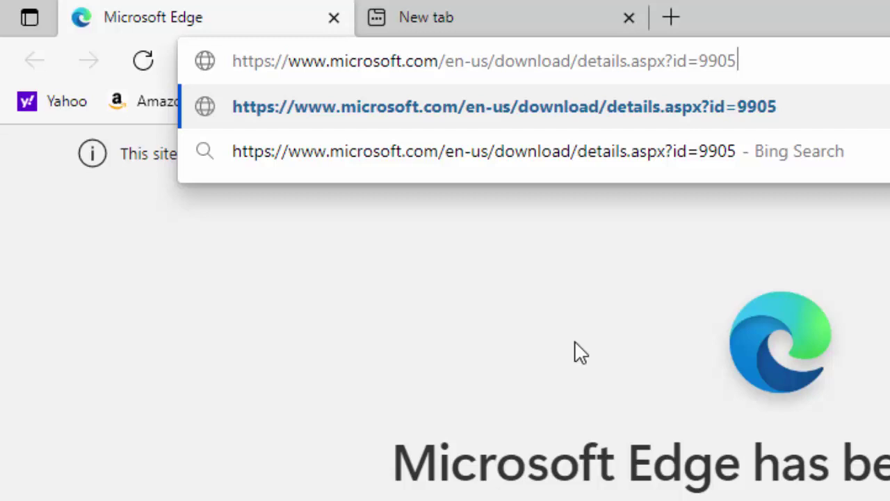
Load the Download Center page and download the 64-bit Windows-KB890830-x64-V5.99.exe.
{"action": "key", "text": "Return"}
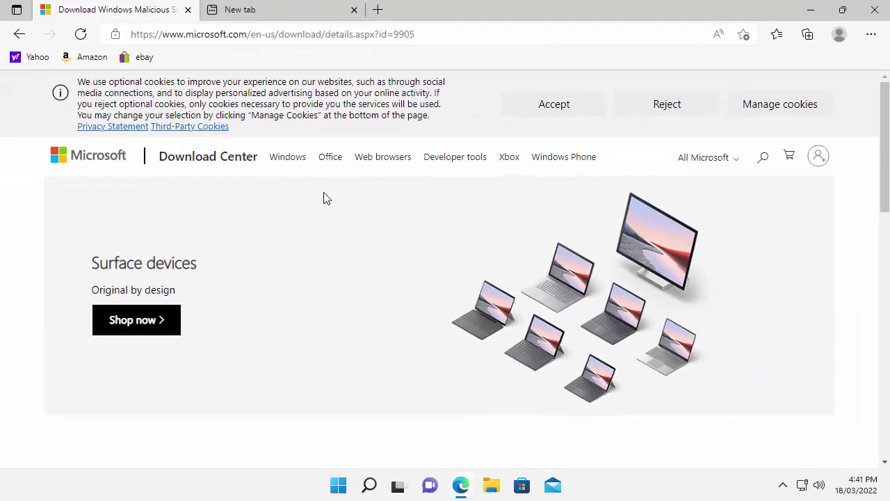
{"action": "scroll", "coordinate": [584, 228], "scroll_direction": "down", "scroll_amount": 5}
{"action": "scroll", "coordinate": [586, 227], "scroll_direction": "up", "scroll_amount": 2}
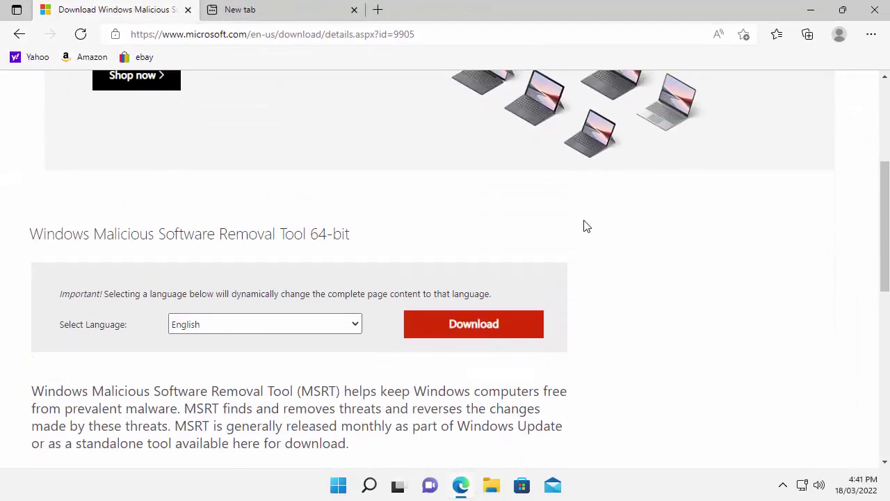
{"action": "scroll", "coordinate": [585, 226], "scroll_direction": "down", "scroll_amount": 3}
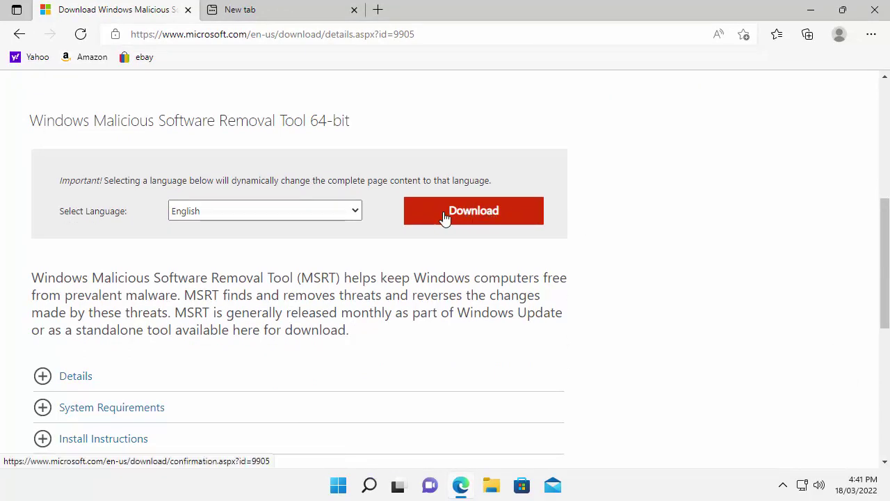
{"action": "left_click", "coordinate": [489, 212]}
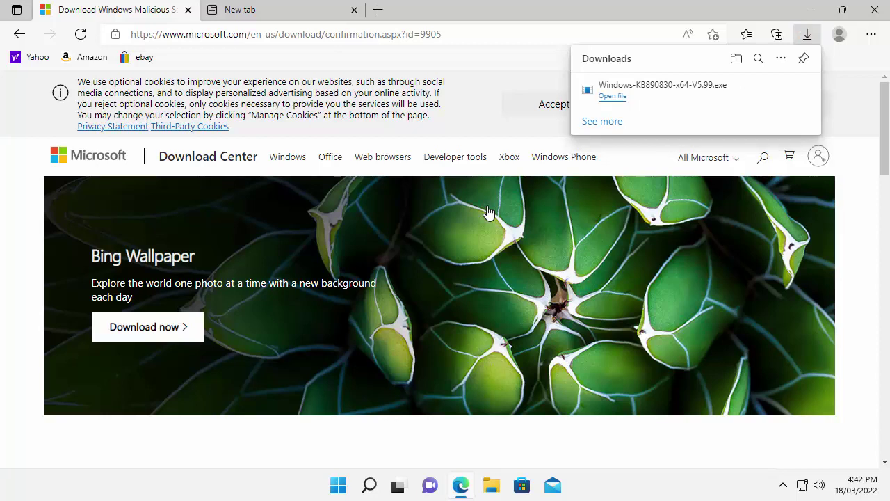
Launch the downloaded Windows-KB890830-x64-V5.99.exe and approve the User Account Control prompt.
{"action": "left_click", "coordinate": [649, 90]}
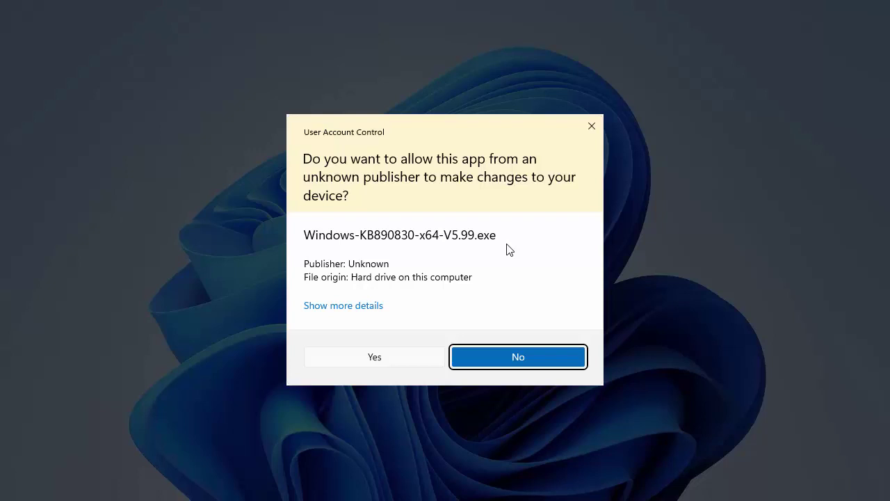
{"action": "left_click", "coordinate": [403, 358]}
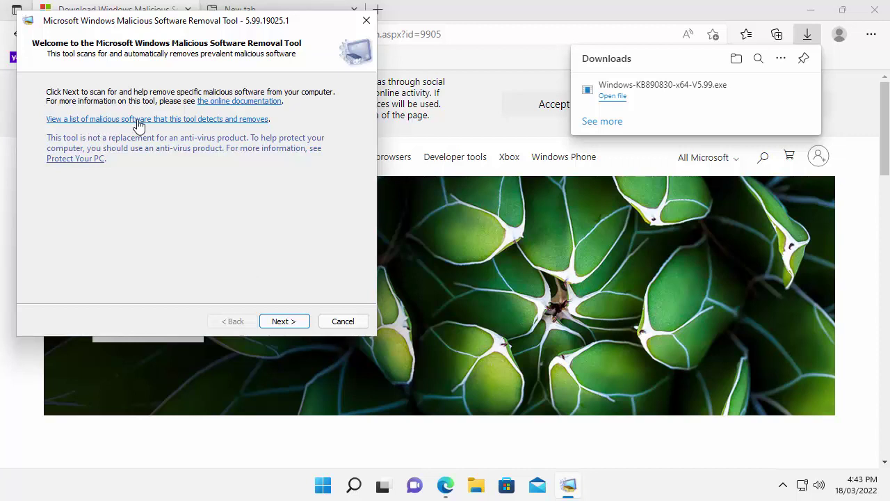
Browse the detectable-malware list, MSIL/Kilim through XML/Emotet, then close it.
{"action": "left_click", "coordinate": [137, 121]}
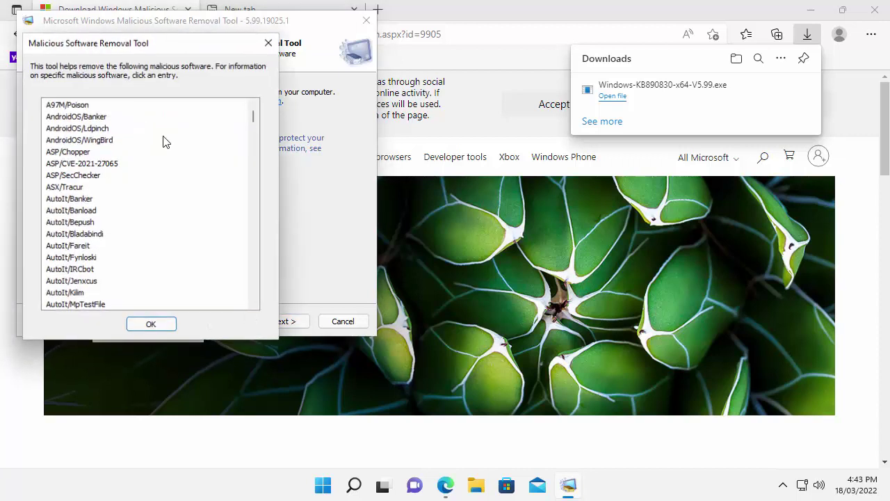
{"action": "scroll", "coordinate": [216, 188], "scroll_direction": "down", "scroll_amount": 20}
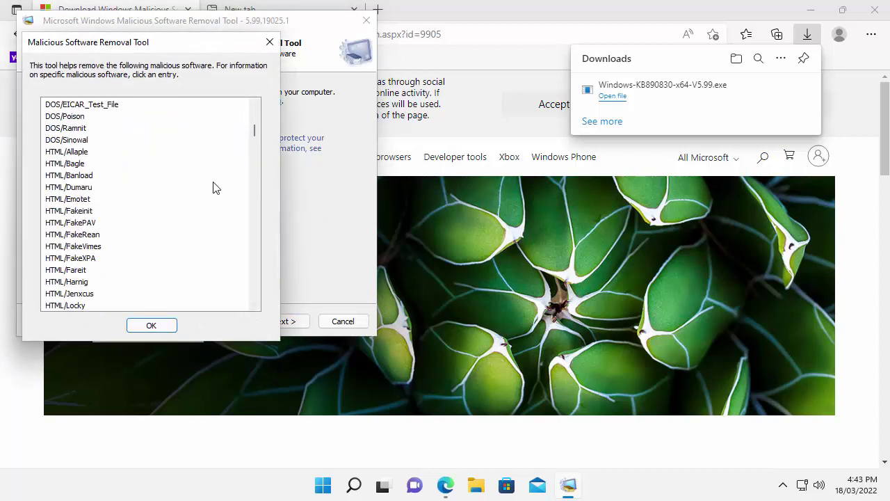
{"action": "scroll", "coordinate": [215, 187], "scroll_direction": "down", "scroll_amount": 20}
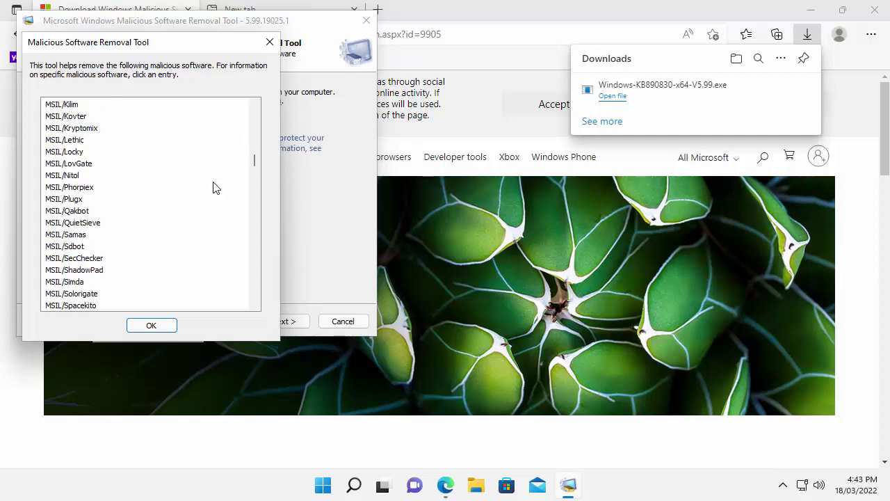
{"action": "scroll", "coordinate": [216, 188], "scroll_direction": "down", "scroll_amount": 20}
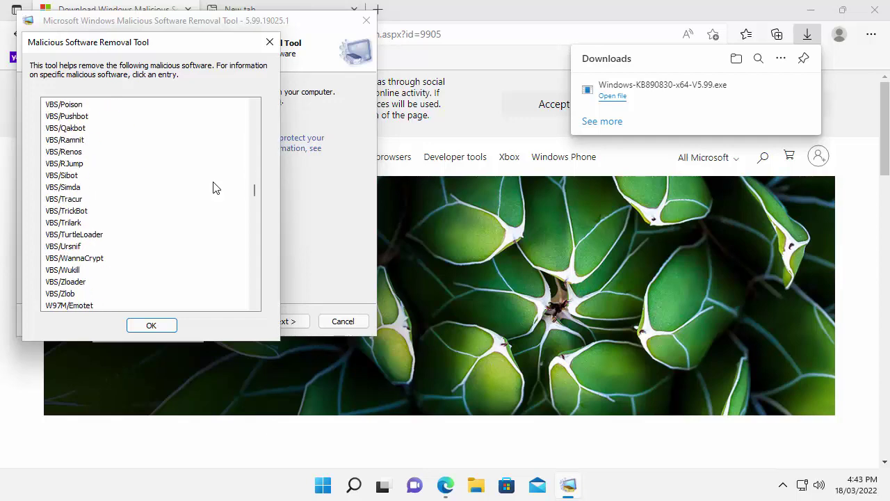
{"action": "scroll", "coordinate": [215, 188], "scroll_direction": "down", "scroll_amount": 20}
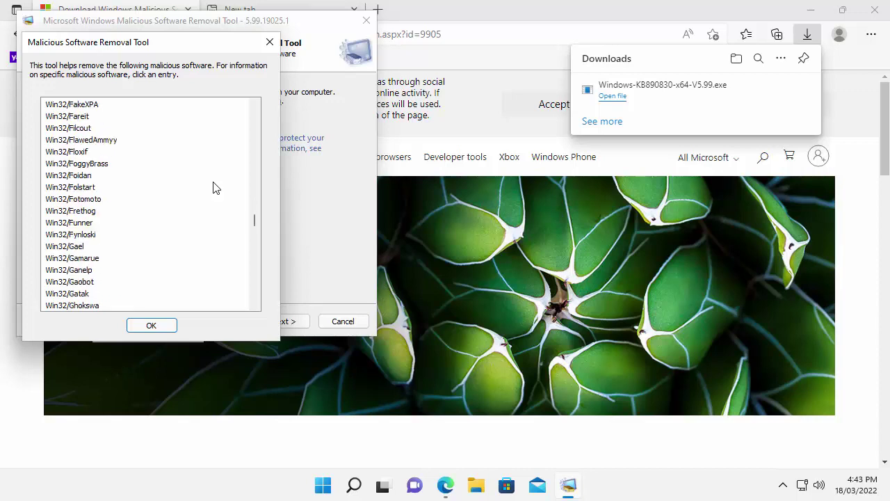
{"action": "scroll", "coordinate": [215, 188], "scroll_direction": "down", "scroll_amount": 20}
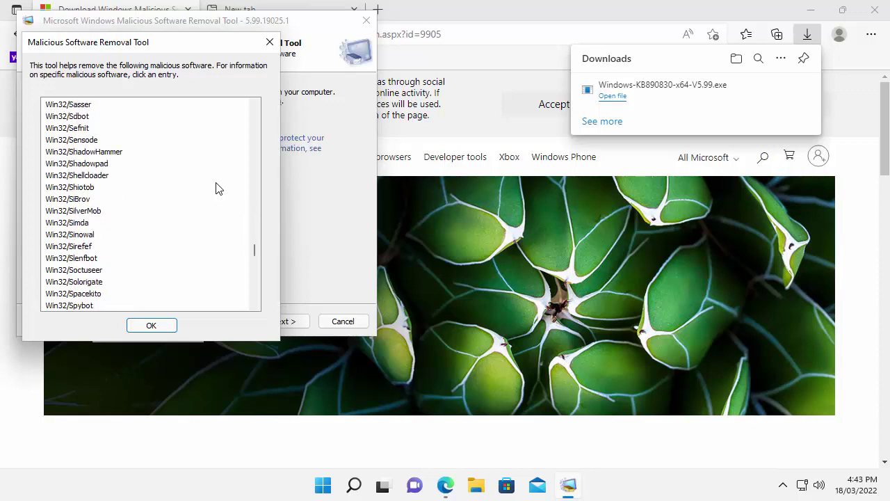
{"action": "scroll", "coordinate": [216, 188], "scroll_direction": "down", "scroll_amount": 20}
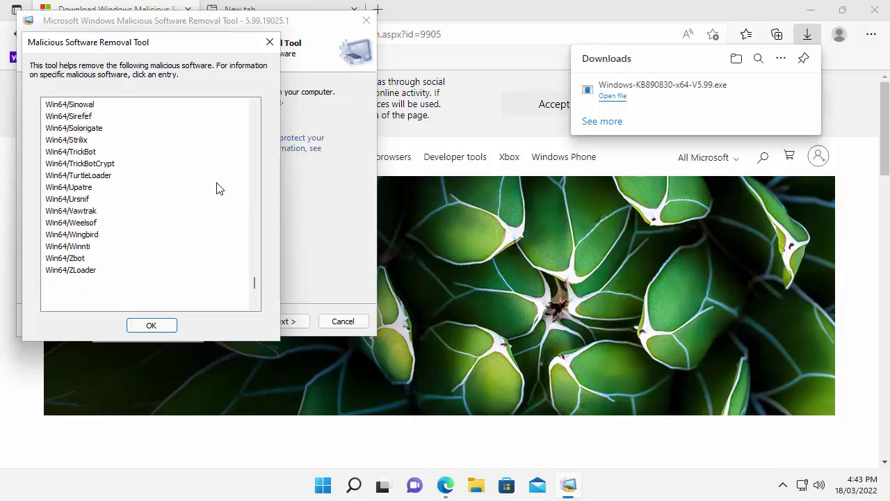
{"action": "left_click", "coordinate": [168, 324]}
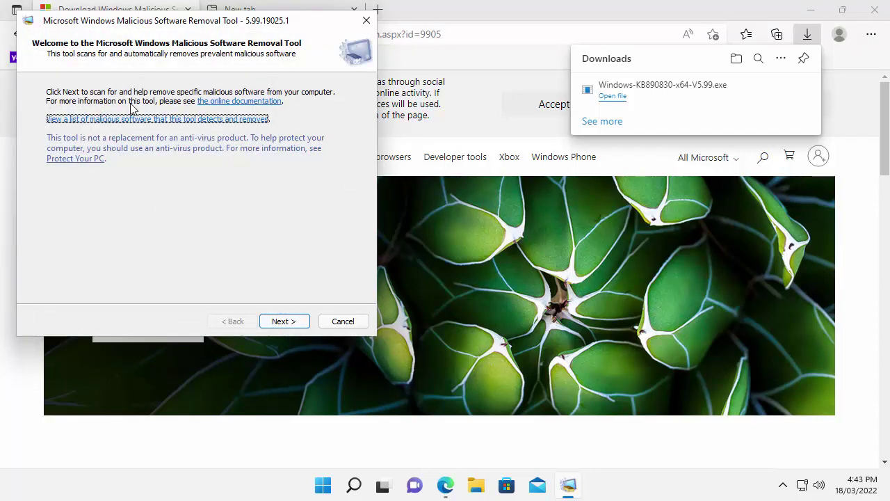
Try Full and Customized (Downloads folder) scan options, then start a Quick scan instead.
{"action": "left_click", "coordinate": [296, 327]}
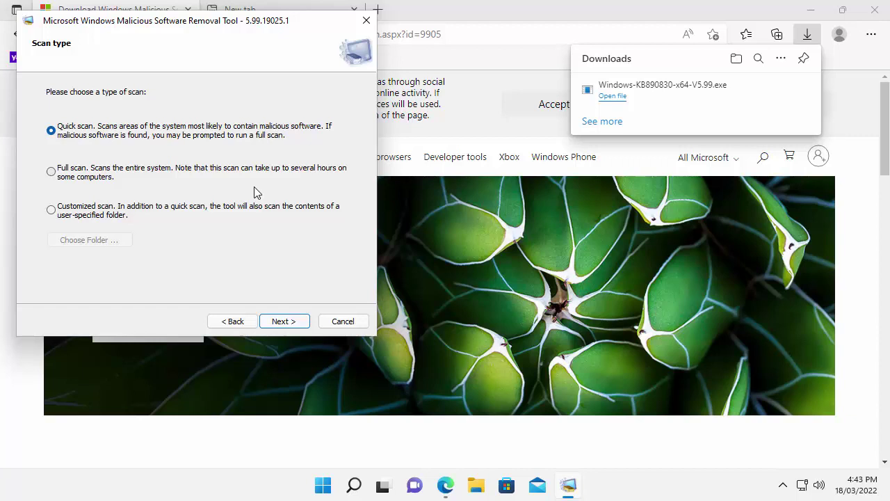
{"action": "left_click", "coordinate": [51, 171]}
{"action": "left_click", "coordinate": [51, 209]}
{"action": "left_click", "coordinate": [99, 243]}
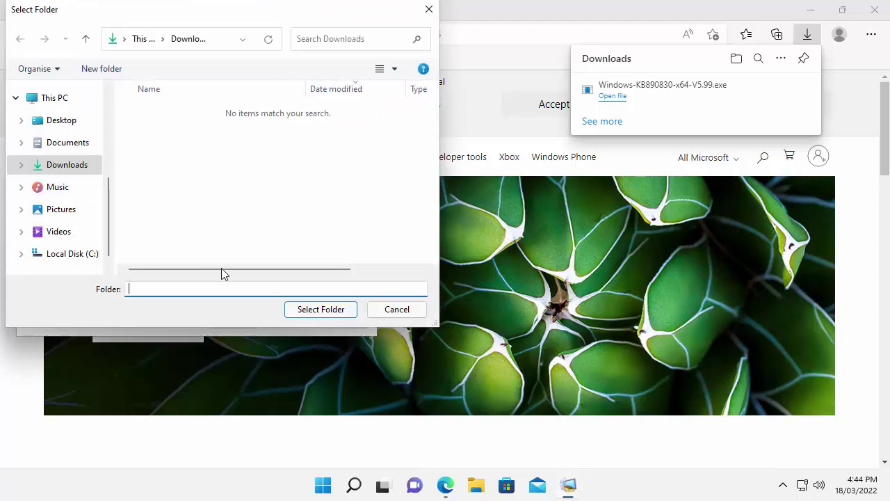
{"action": "left_click", "coordinate": [74, 167]}
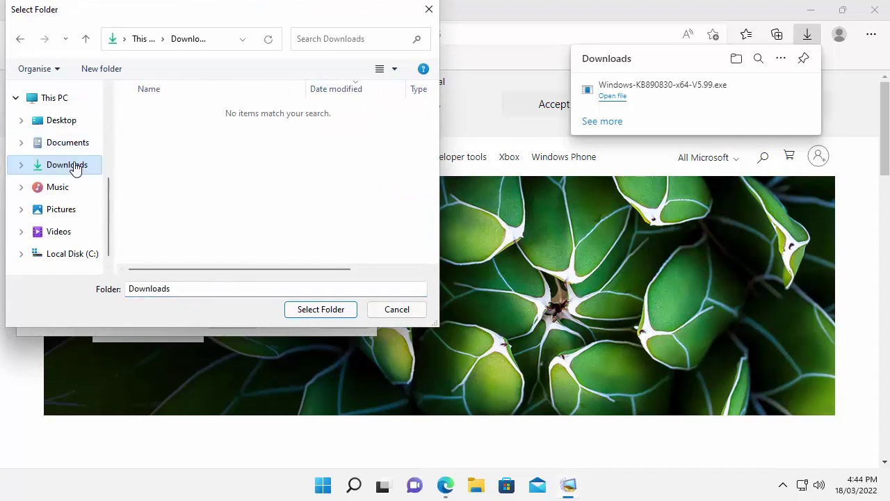
{"action": "left_click", "coordinate": [321, 309]}
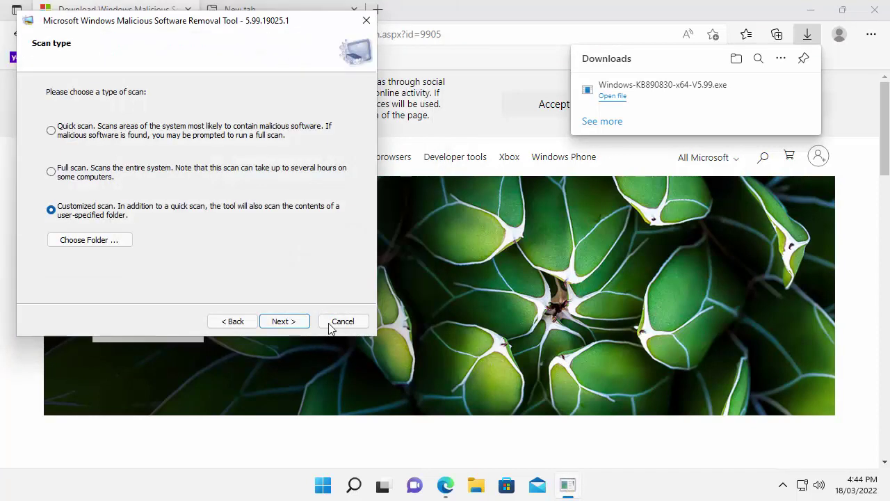
{"action": "left_click", "coordinate": [278, 323]}
{"action": "left_click", "coordinate": [51, 130]}
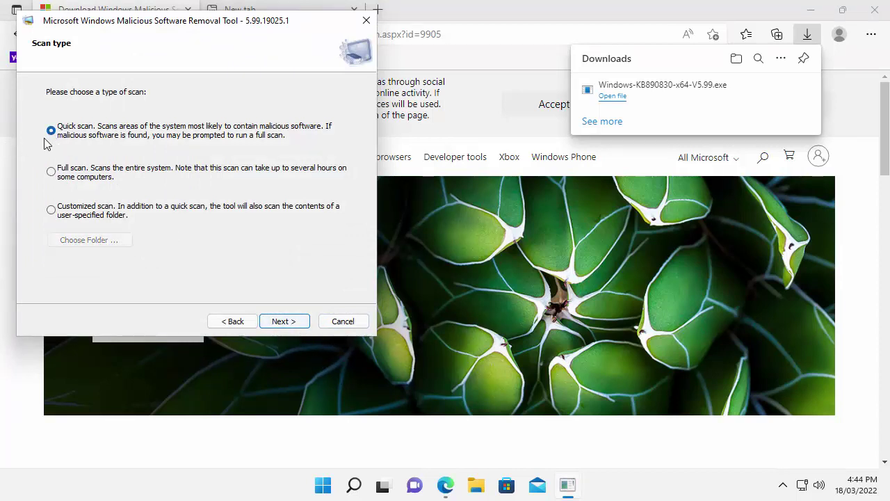
{"action": "left_click", "coordinate": [295, 324]}
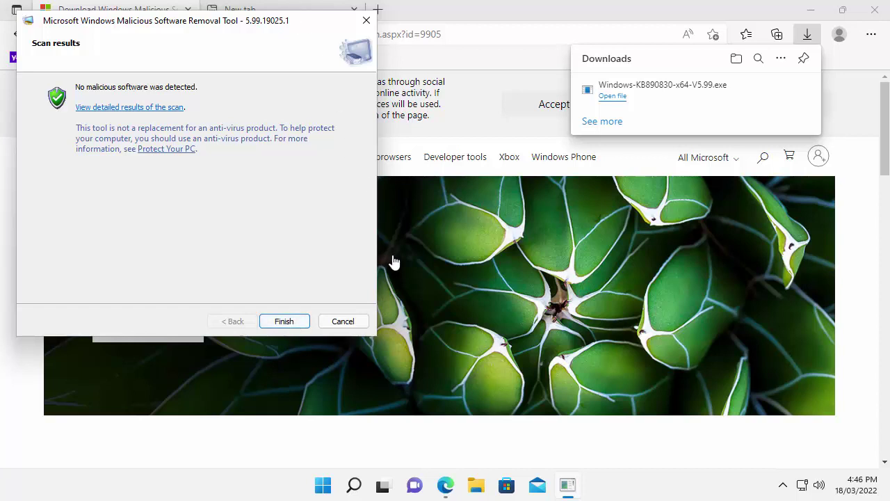
Check the detailed results showing every entry not infected, then finish and close the tool.
{"action": "left_click", "coordinate": [120, 107]}
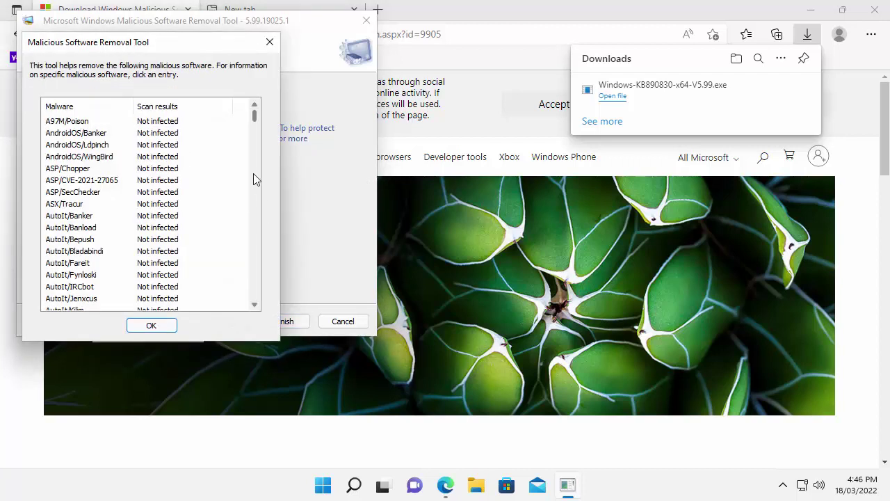
{"action": "scroll", "coordinate": [254, 179], "scroll_direction": "down", "scroll_amount": 7}
{"action": "scroll", "coordinate": [254, 179], "scroll_direction": "down", "scroll_amount": 10}
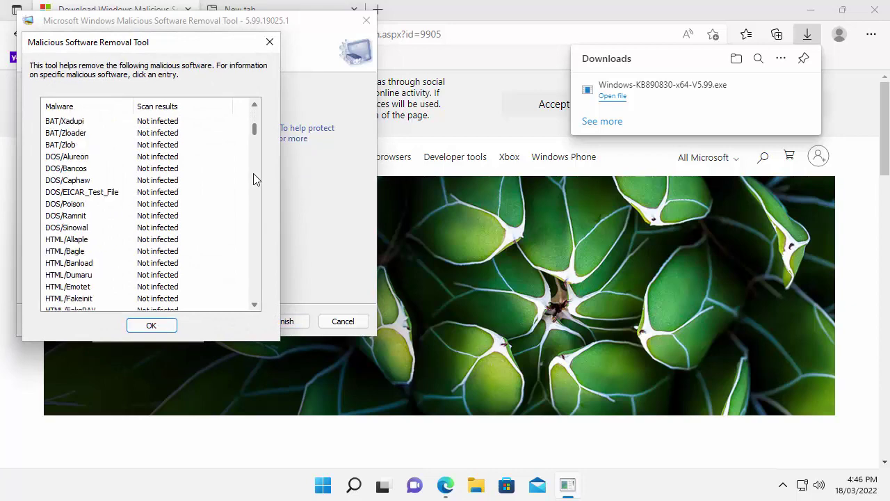
{"action": "left_click_drag", "start_coordinate": [256, 132], "coordinate": [258, 312]}
{"action": "left_click", "coordinate": [153, 326]}
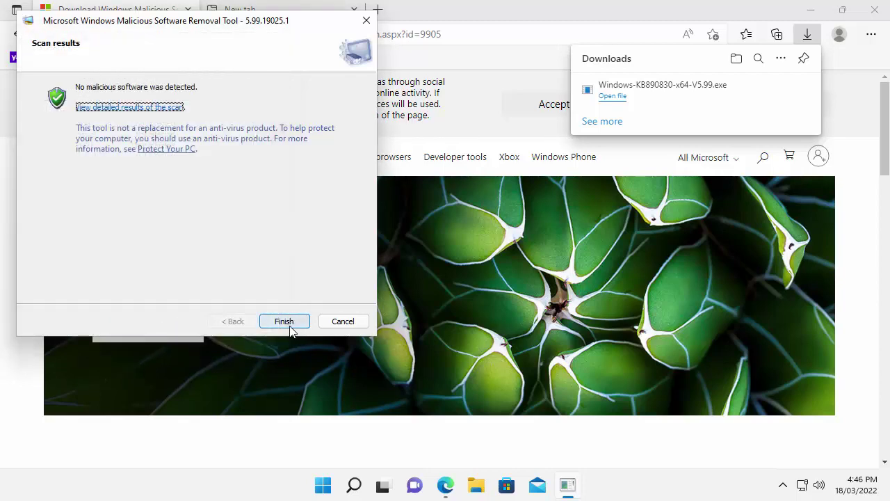
{"action": "left_click", "coordinate": [281, 322]}
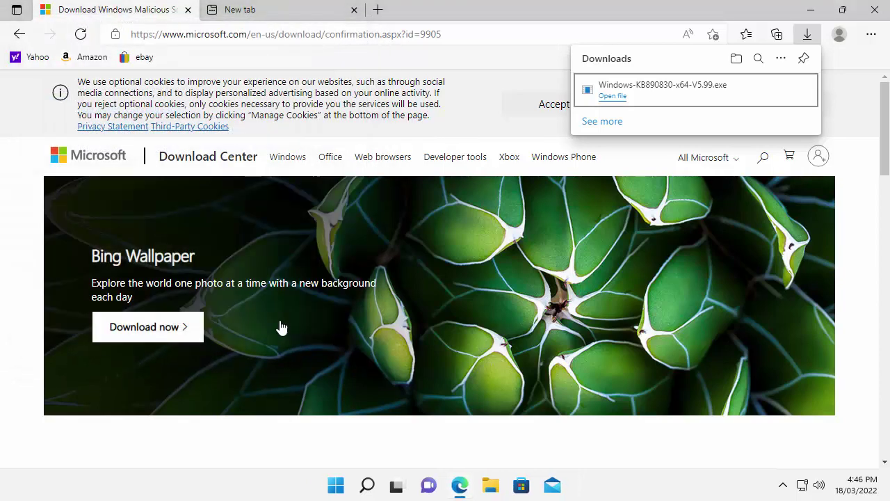
Close Edge and delete Windows-KB890830-x64-V5.99 from the Downloads folder in File Explorer.
{"action": "left_click", "coordinate": [873, 12]}
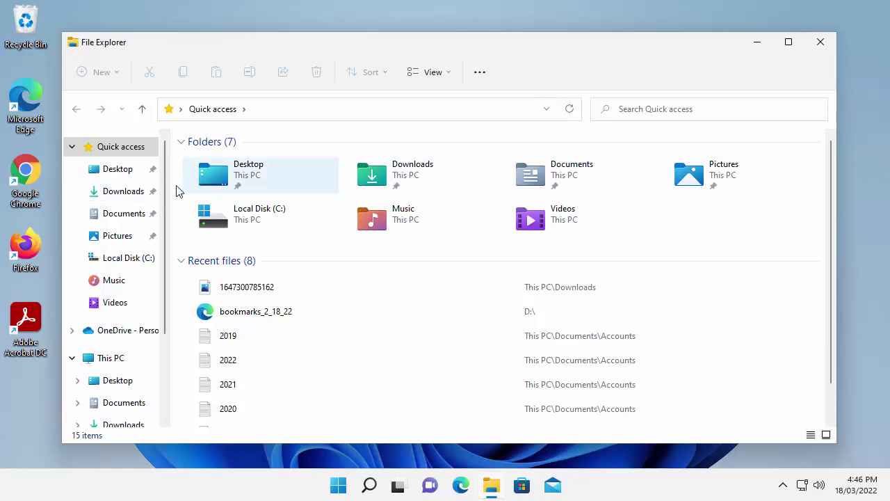
{"action": "double_click", "coordinate": [403, 174]}
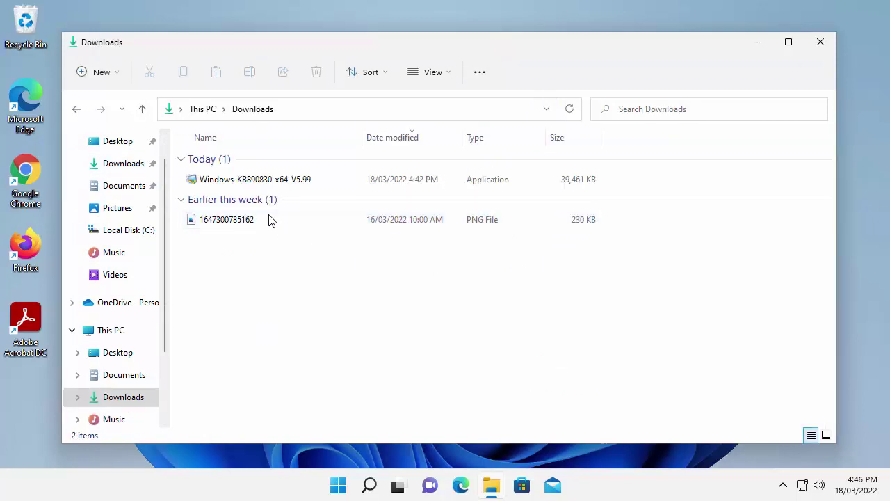
{"action": "left_click", "coordinate": [247, 181]}
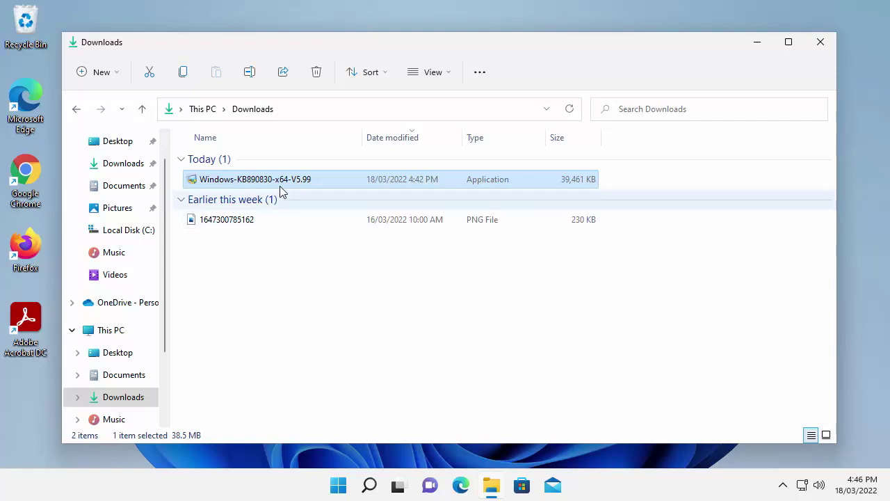
{"action": "mouse_move", "coordinate": [304, 186]}
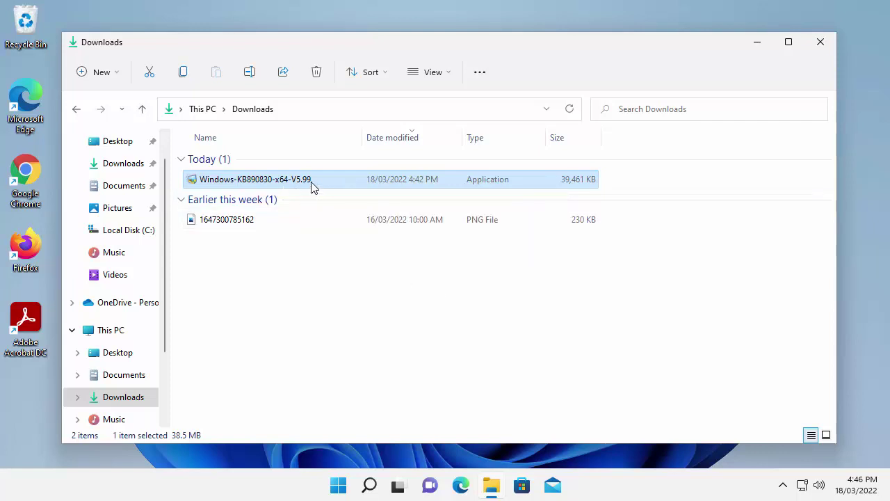
{"action": "right_click", "coordinate": [311, 188]}
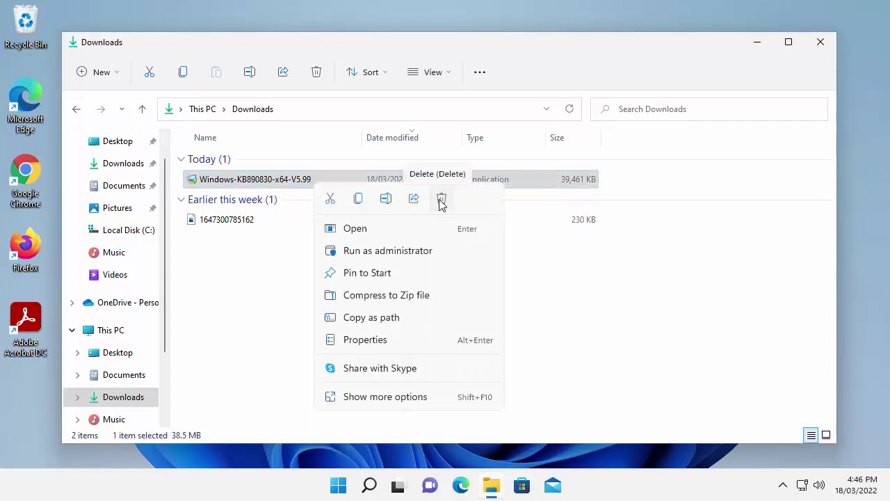
{"action": "left_click", "coordinate": [382, 397]}
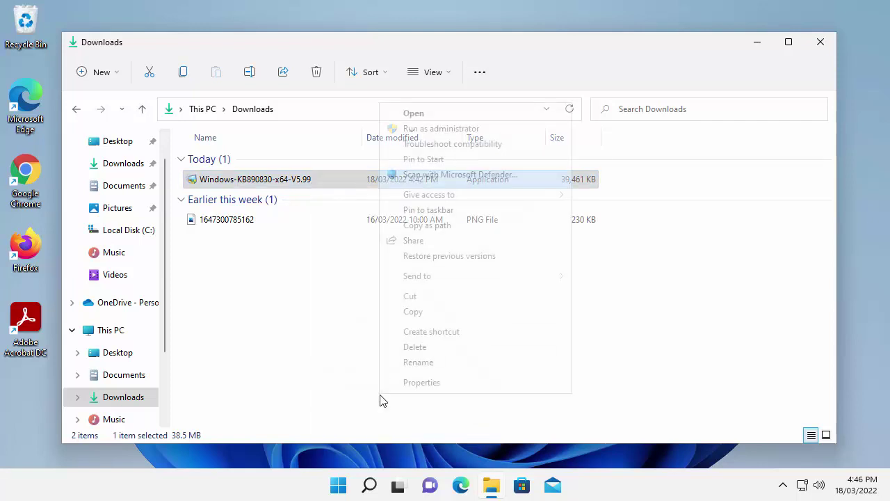
{"action": "left_click", "coordinate": [424, 347]}
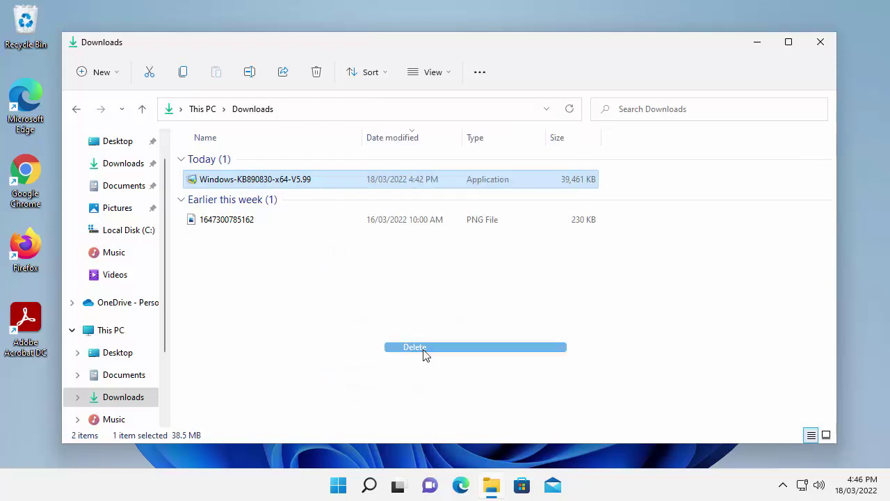